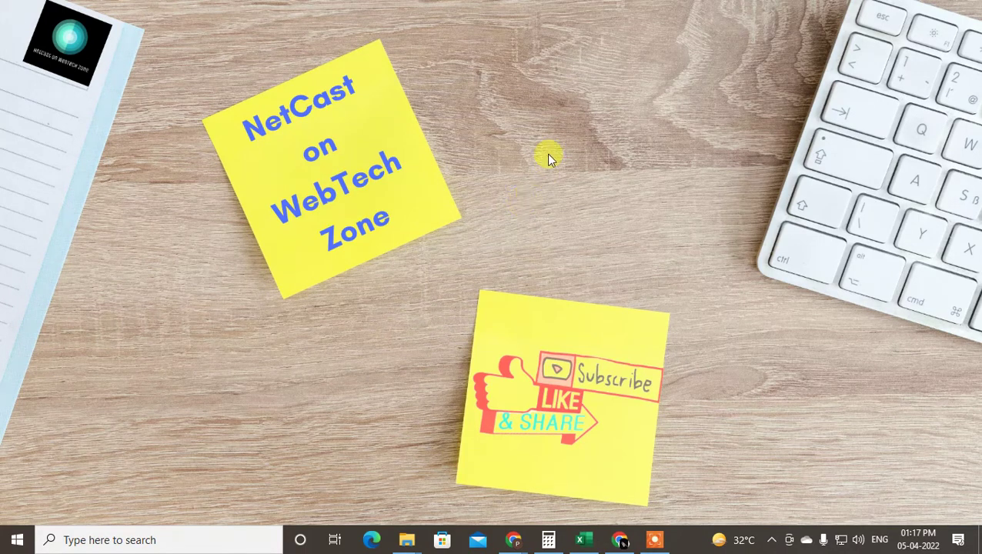
Step: Refresh the Windows desktop from its right-click menu
{"action": "right_click", "coordinate": [501, 121]}
{"action": "left_click", "coordinate": [576, 164]}
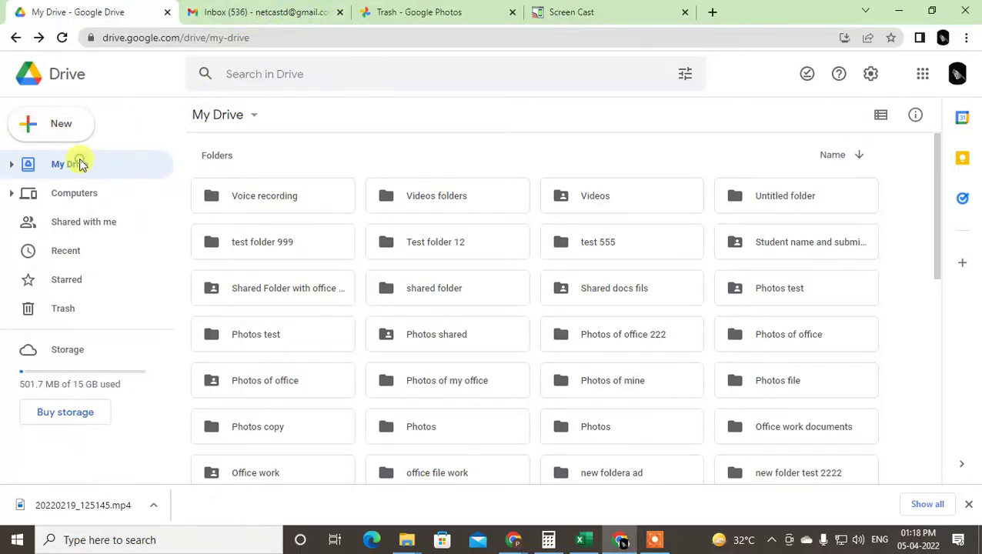
{"action": "left_click", "coordinate": [259, 206]}
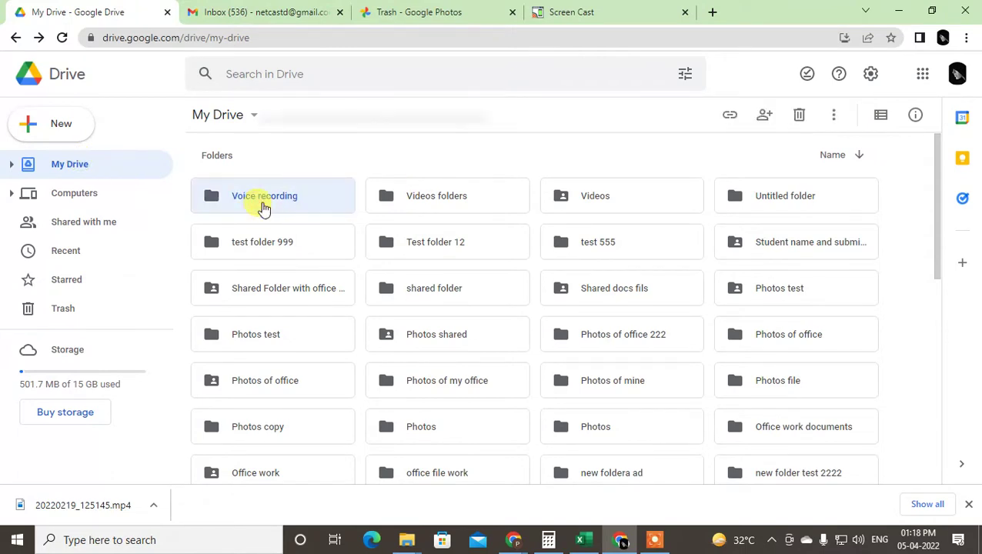
{"action": "right_click", "coordinate": [263, 208]}
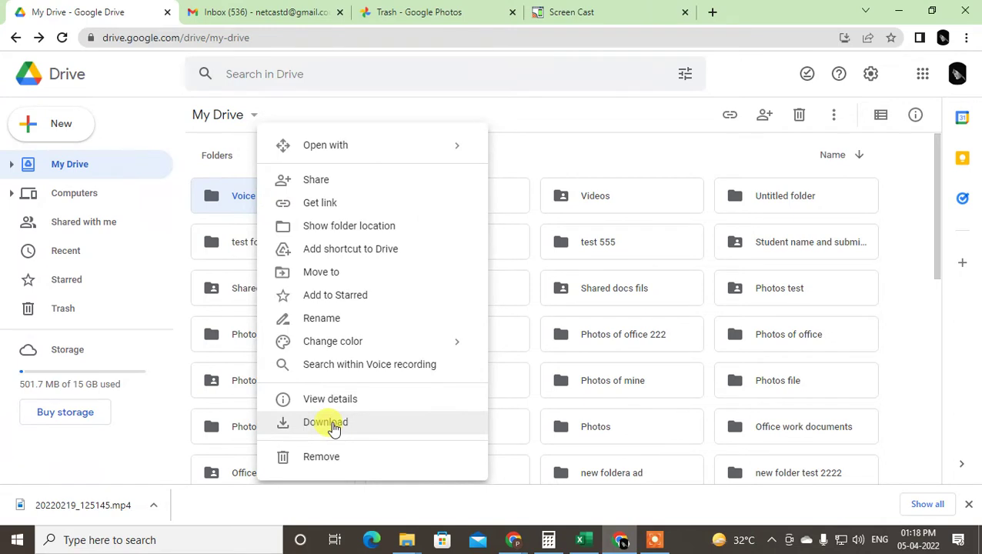
{"action": "left_click", "coordinate": [245, 206]}
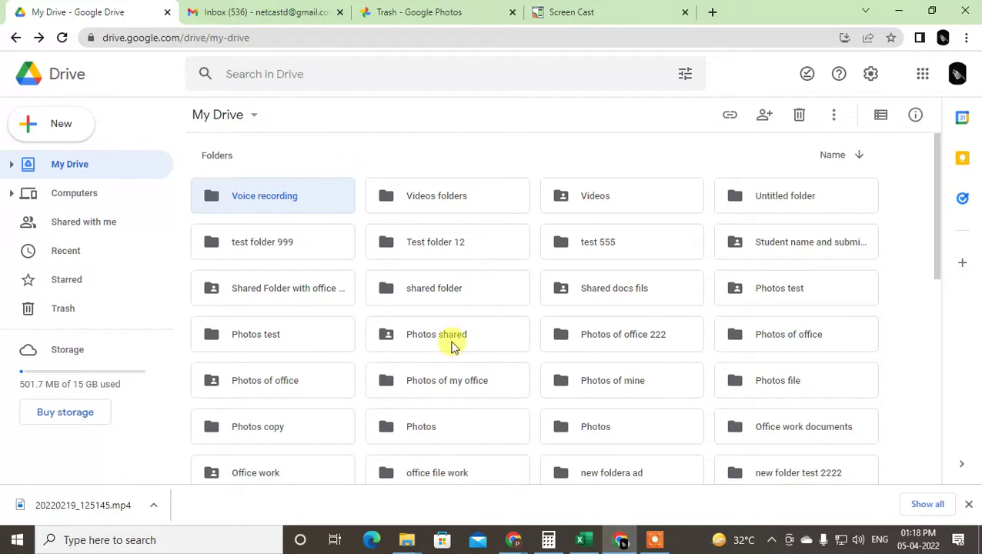
{"action": "mouse_move", "coordinate": [411, 543]}
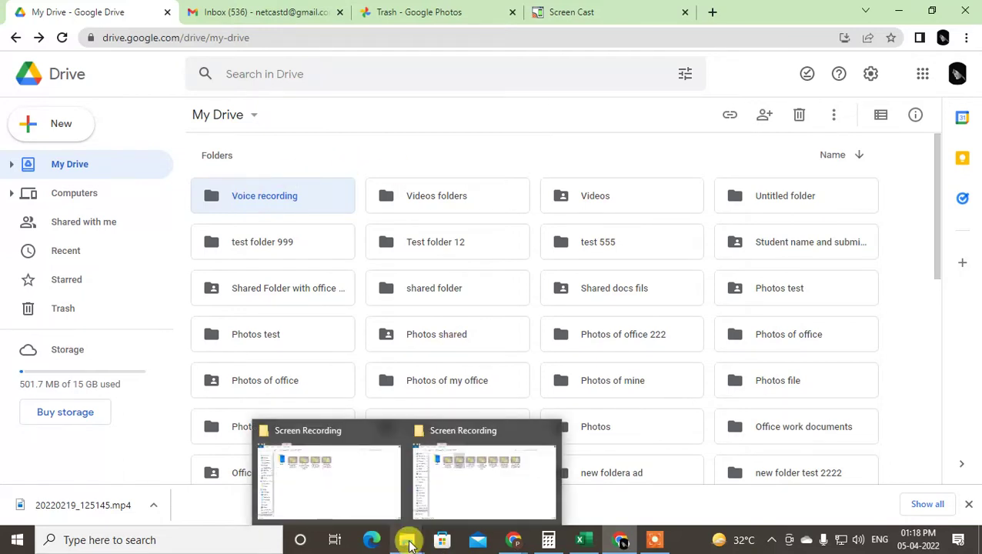
Step: Browse File Explorer through Downloads, OneDrive Documents and OneDrive Pictures
{"action": "left_click", "coordinate": [276, 440]}
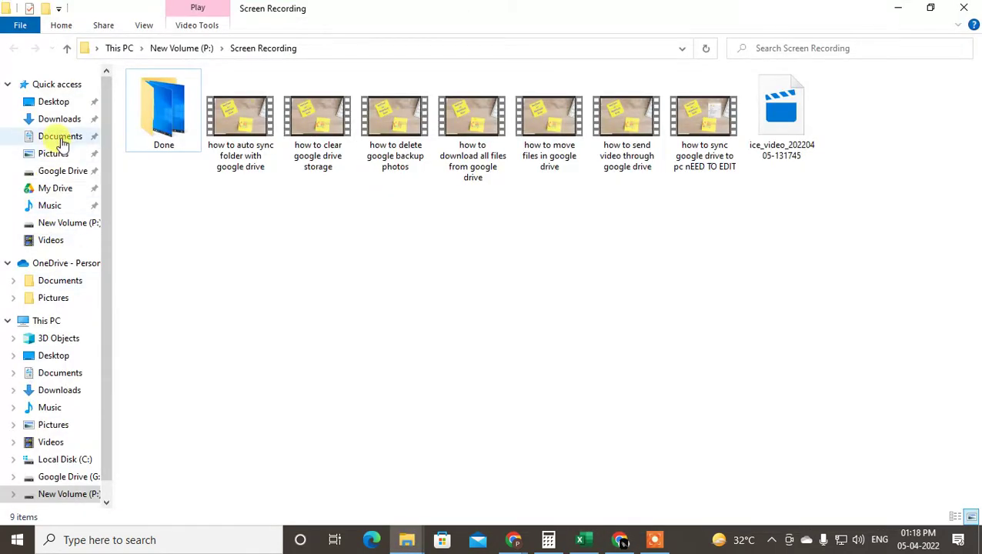
{"action": "left_click", "coordinate": [60, 124]}
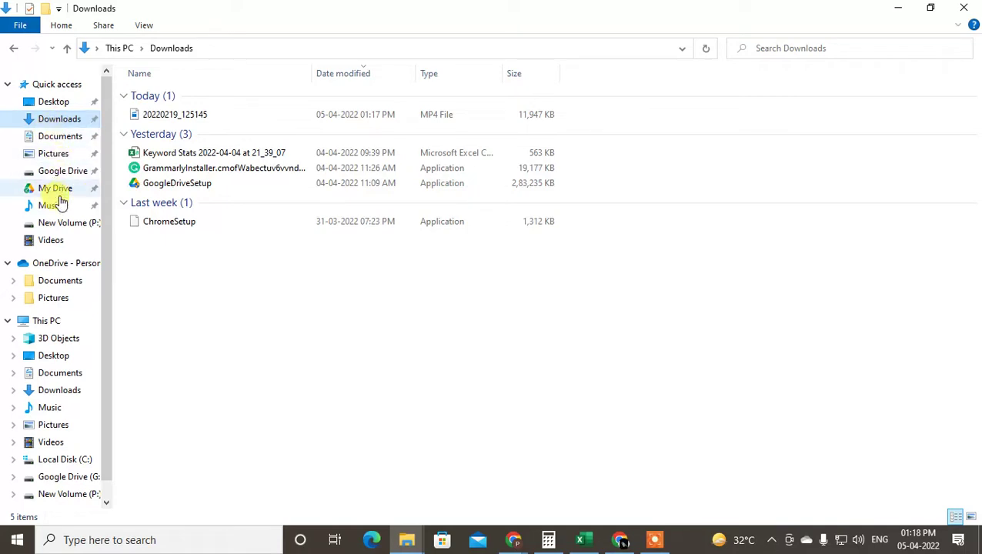
{"action": "left_click", "coordinate": [60, 280]}
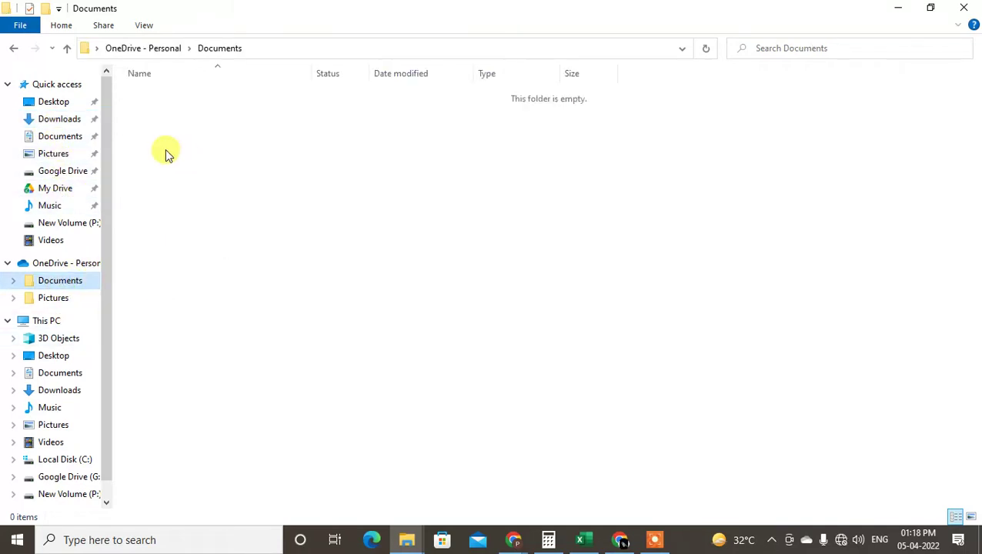
{"action": "left_click", "coordinate": [46, 301]}
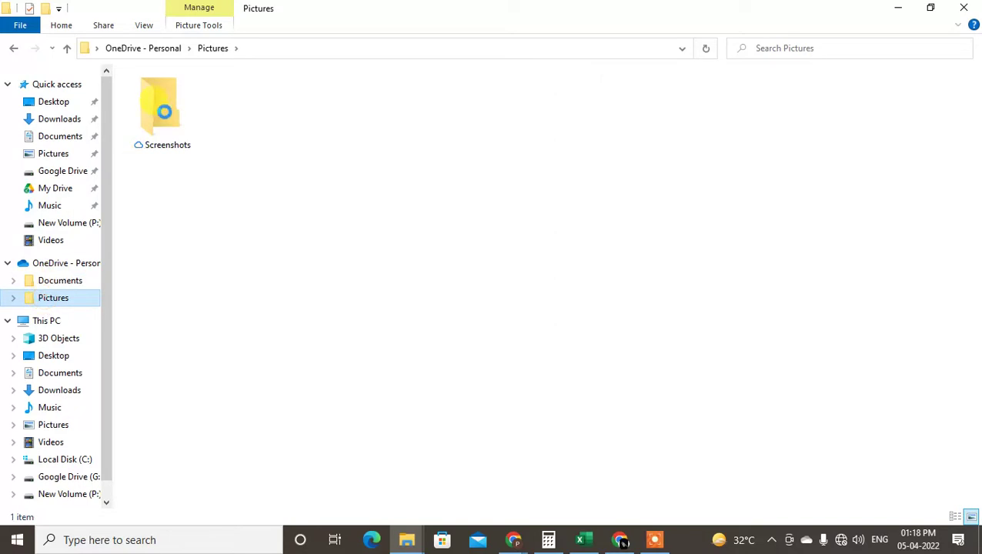
Step: View and close the Pictures folder's Properties, then minimise File Explorer
{"action": "right_click", "coordinate": [47, 298]}
{"action": "left_click", "coordinate": [99, 513]}
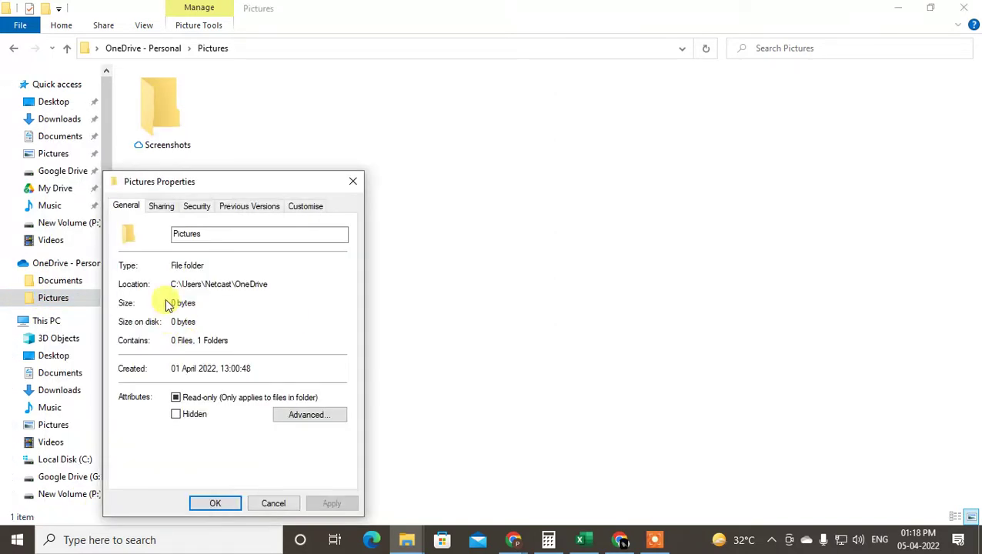
{"action": "left_click", "coordinate": [353, 180]}
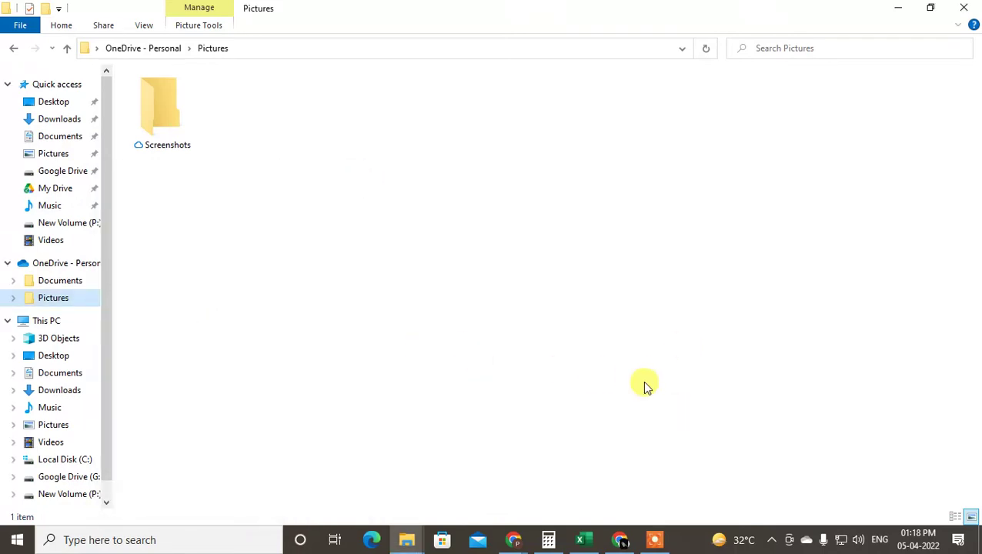
{"action": "left_click", "coordinate": [899, 7]}
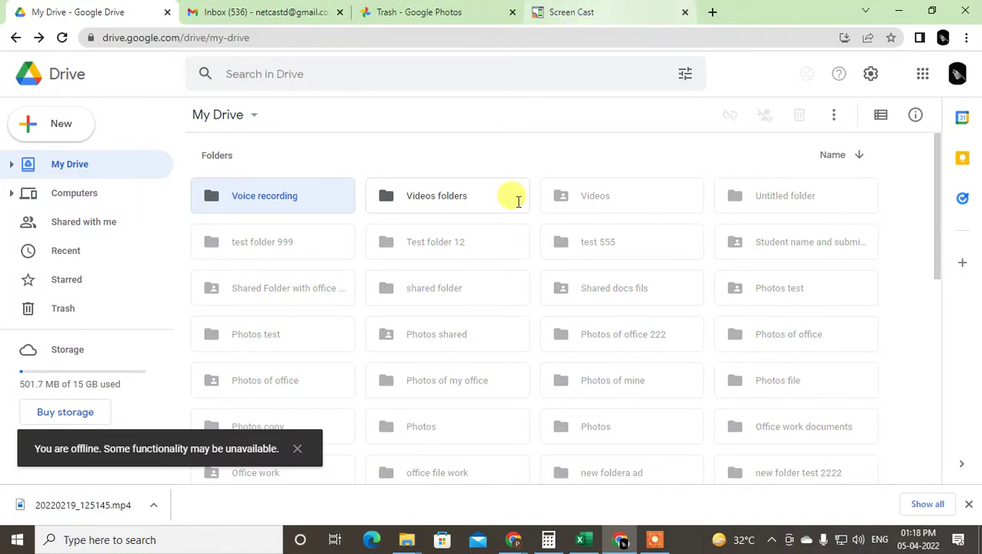
Step: Search Google for 'google drive' in a new Chrome tab
{"action": "left_click", "coordinate": [772, 539]}
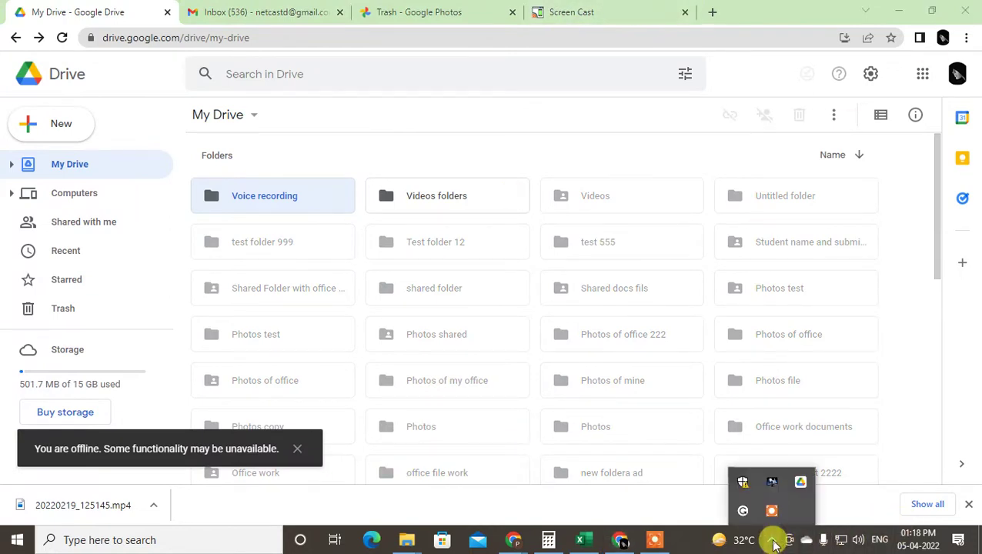
{"action": "left_click", "coordinate": [709, 12]}
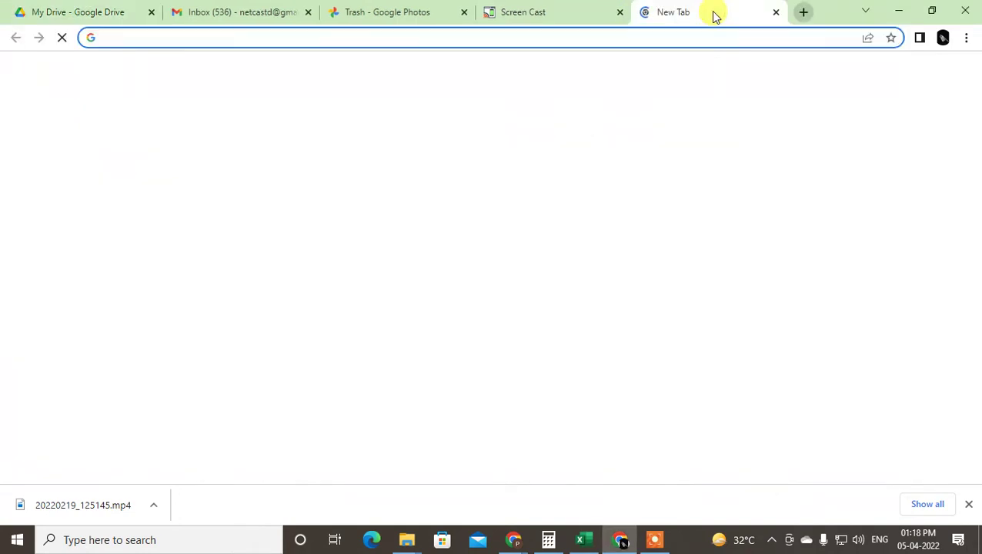
{"action": "type", "text": "google d"}
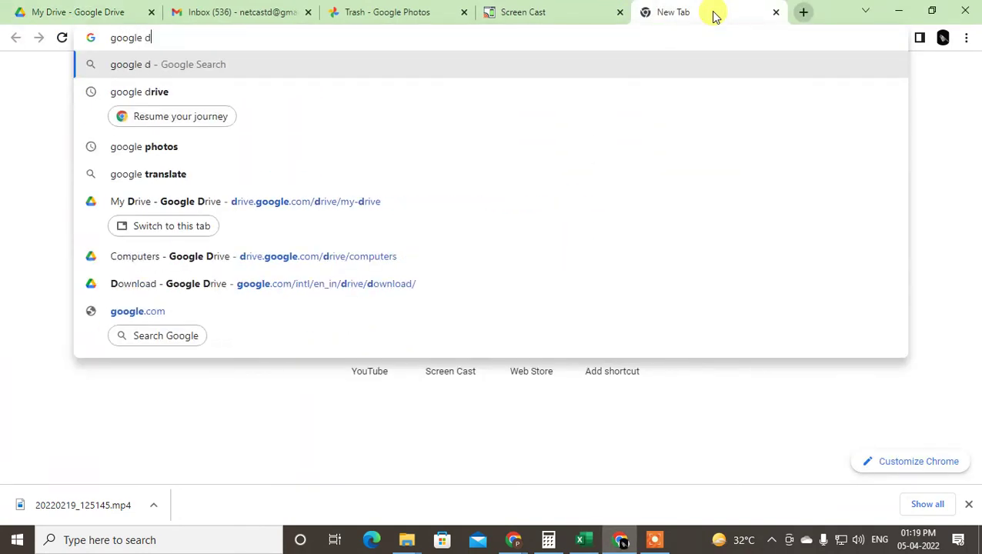
{"action": "type", "text": "rive"}
{"action": "key", "text": "Return"}
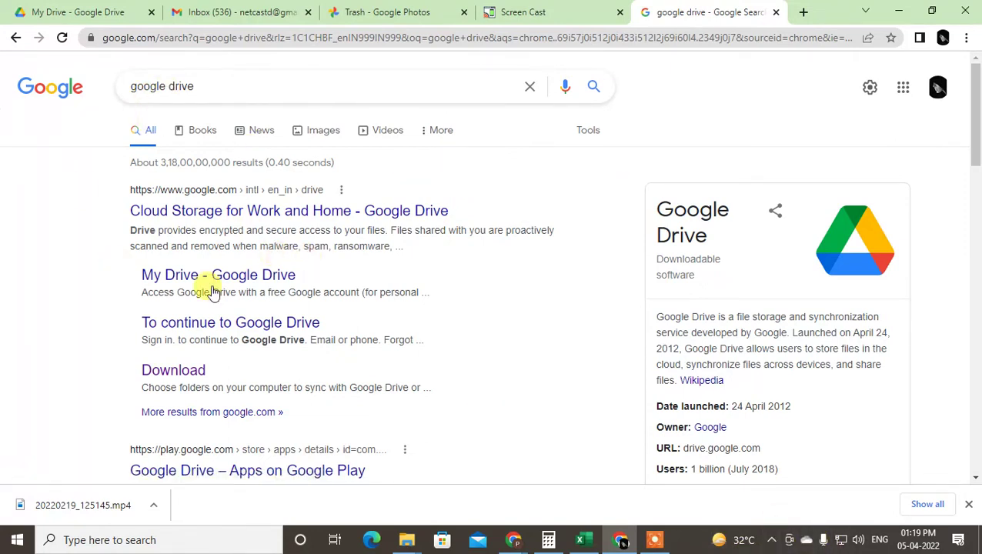
{"action": "scroll", "coordinate": [254, 431], "scroll_direction": "down", "scroll_amount": 1}
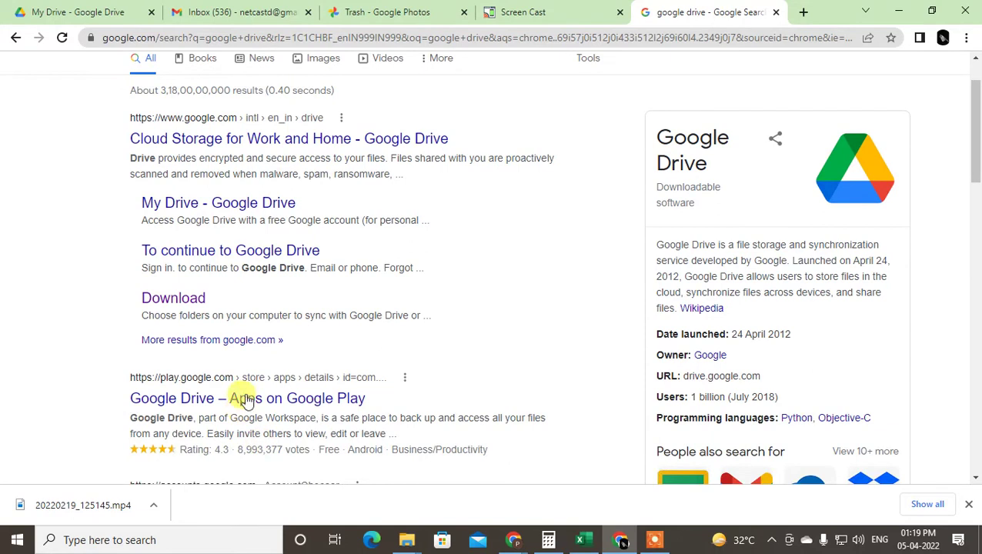
{"action": "left_click", "coordinate": [771, 540]}
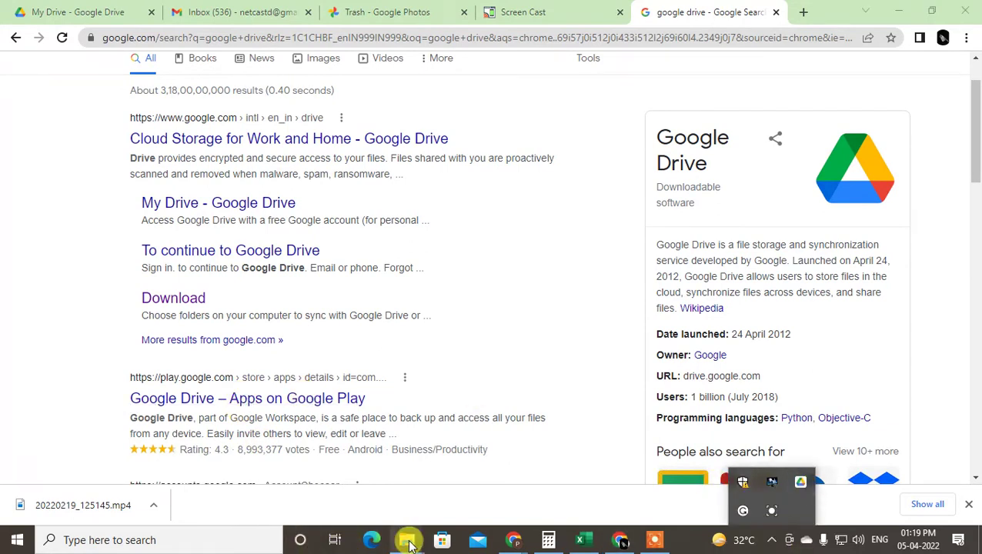
Step: Open Google Drive (G:) > My Drive in File Explorer
{"action": "key", "text": "super+d"}
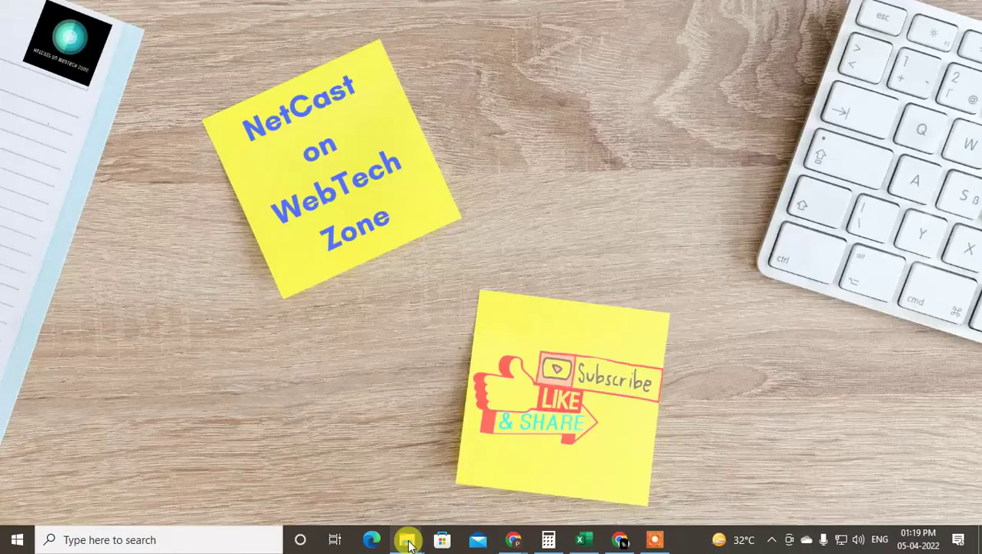
{"action": "left_click", "coordinate": [17, 540]}
{"action": "key", "text": "Escape"}
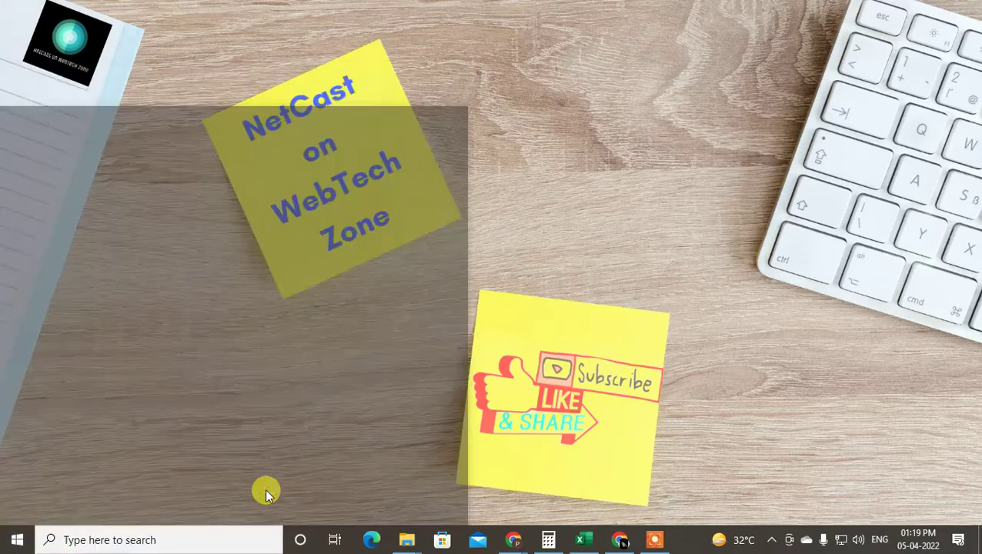
{"action": "key", "text": "super+e"}
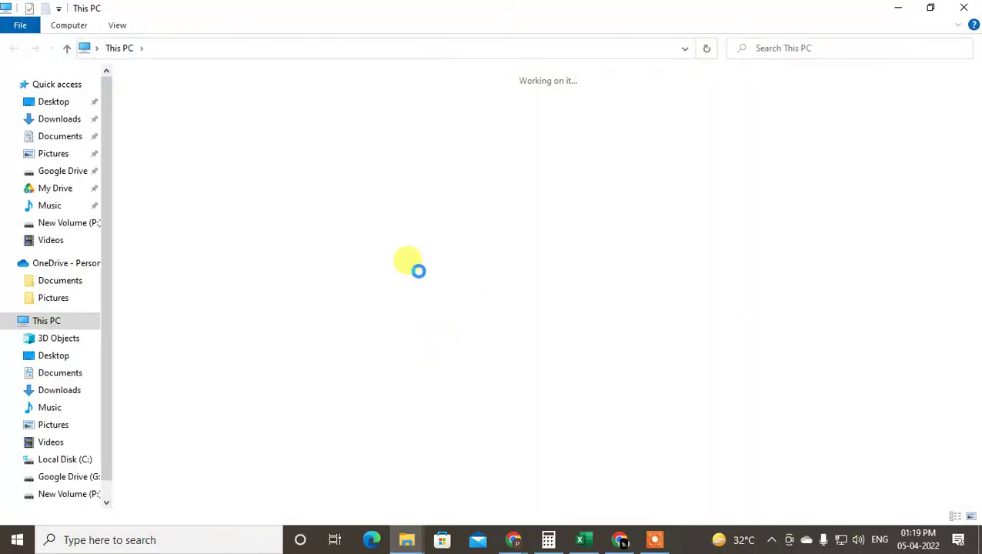
{"action": "left_click", "coordinate": [388, 215]}
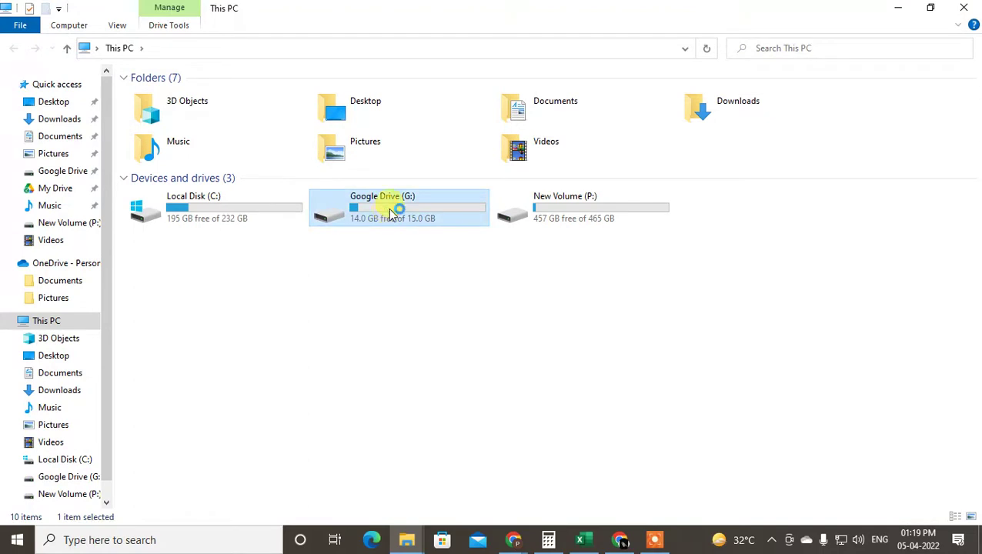
{"action": "double_click", "coordinate": [391, 215]}
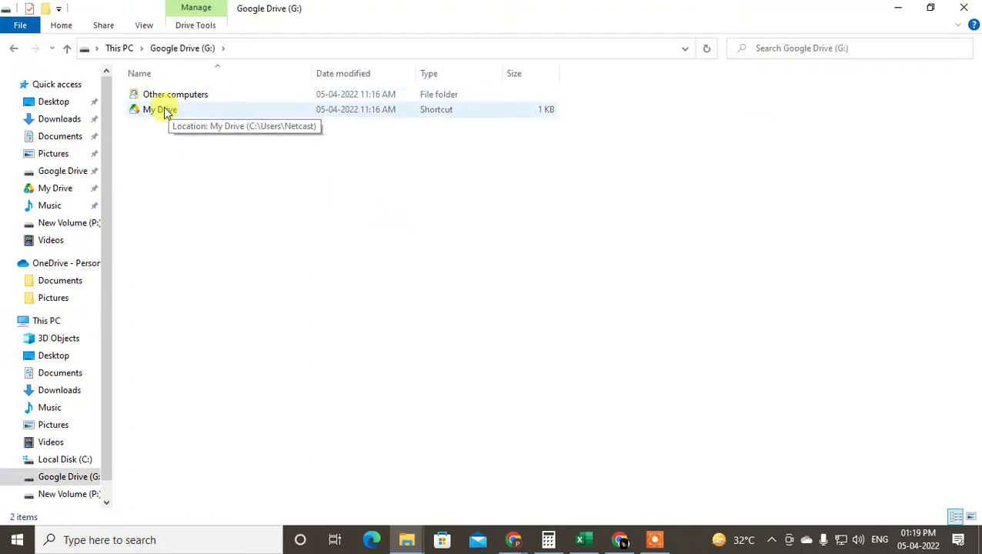
{"action": "double_click", "coordinate": [157, 113]}
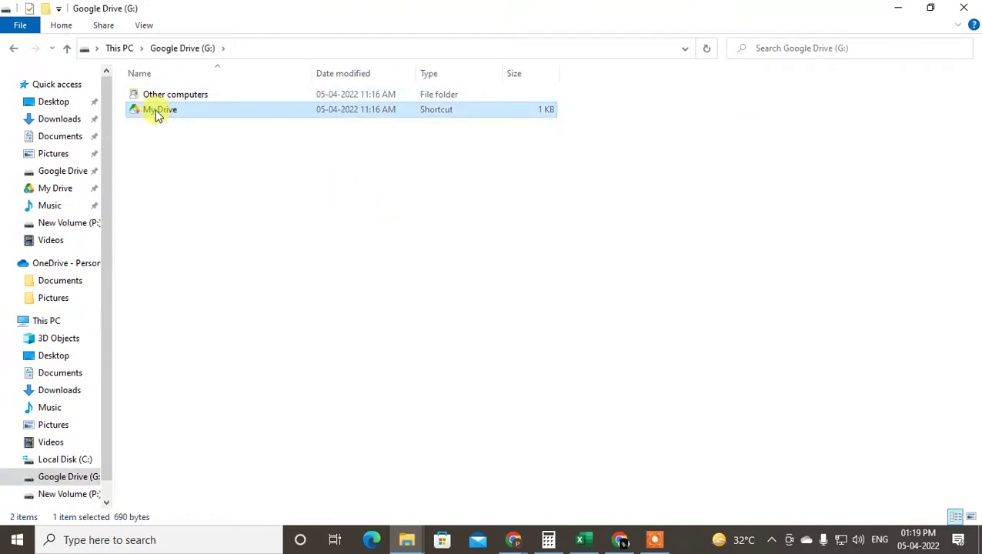
Step: Show the Properties of the my office folder, which reports 0 bytes
{"action": "left_click", "coordinate": [172, 110]}
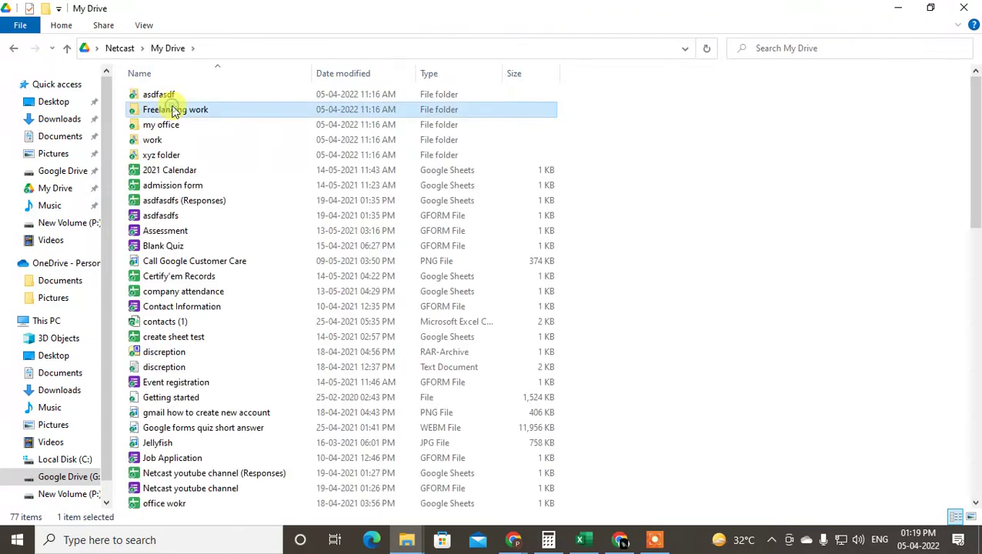
{"action": "left_click", "coordinate": [166, 230]}
{"action": "scroll", "coordinate": [177, 270], "scroll_direction": "down", "scroll_amount": 1}
{"action": "scroll", "coordinate": [185, 269], "scroll_direction": "up", "scroll_amount": 1}
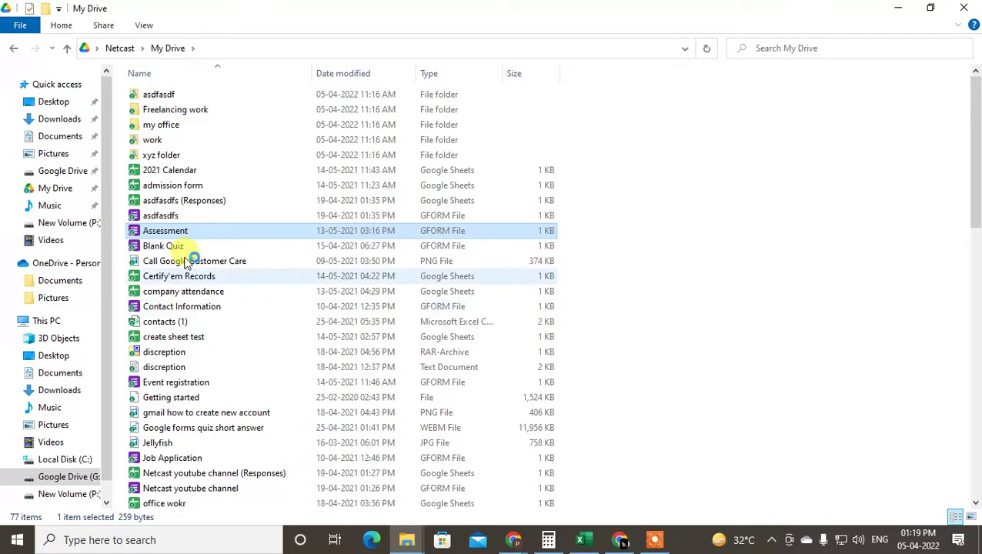
{"action": "left_click", "coordinate": [154, 127]}
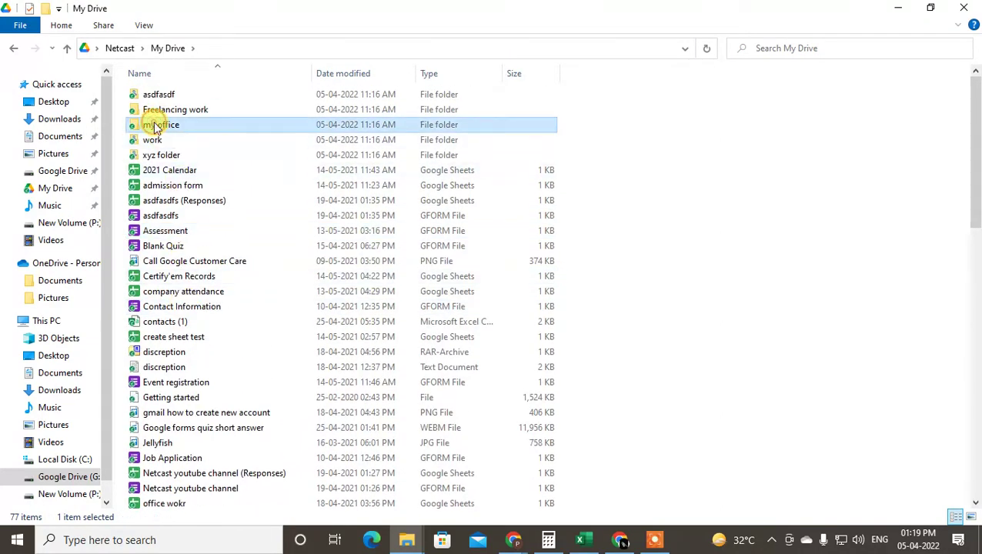
{"action": "right_click", "coordinate": [154, 127]}
{"action": "left_click", "coordinate": [214, 436]}
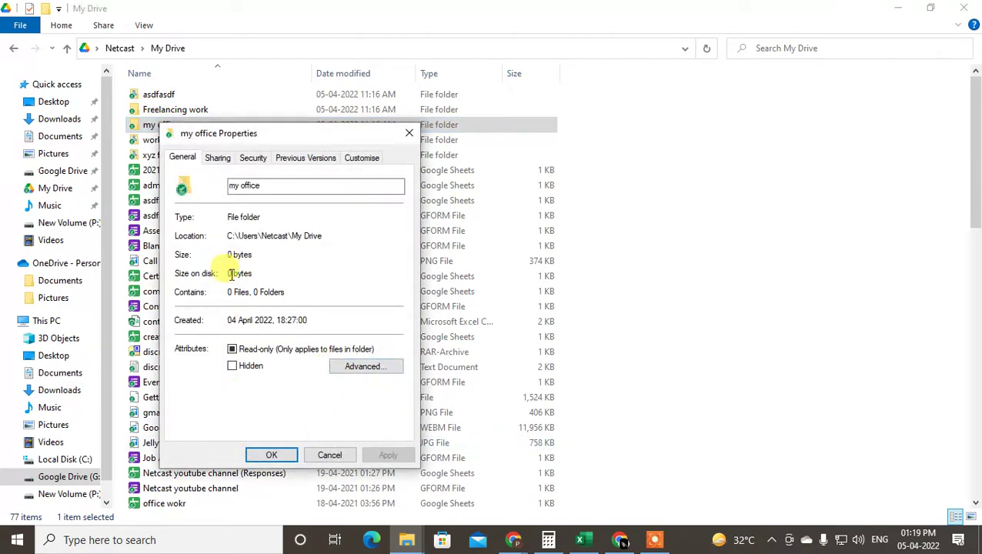
Step: Close the my office Properties and move up to the Netcast user folder
{"action": "left_click", "coordinate": [408, 133]}
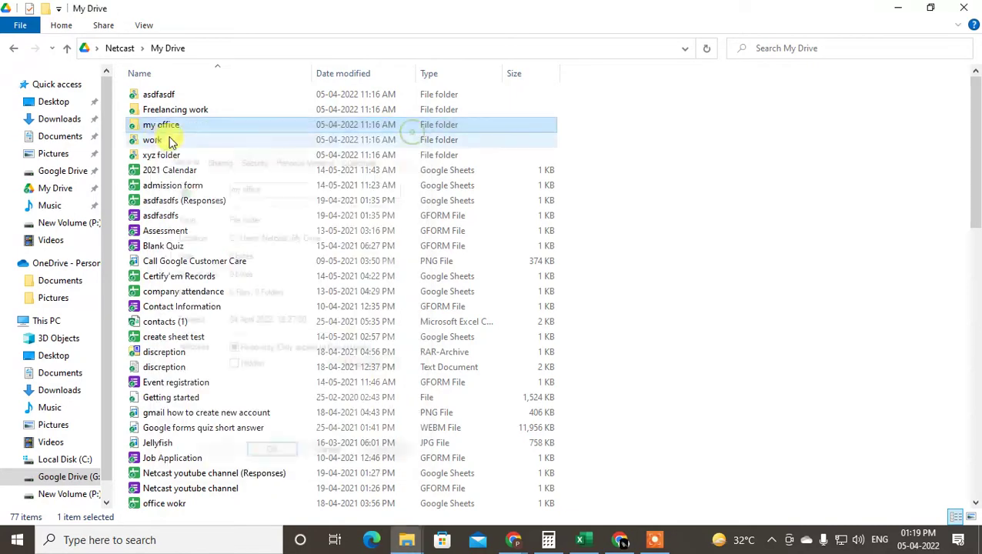
{"action": "scroll", "coordinate": [235, 371], "scroll_direction": "down", "scroll_amount": 7}
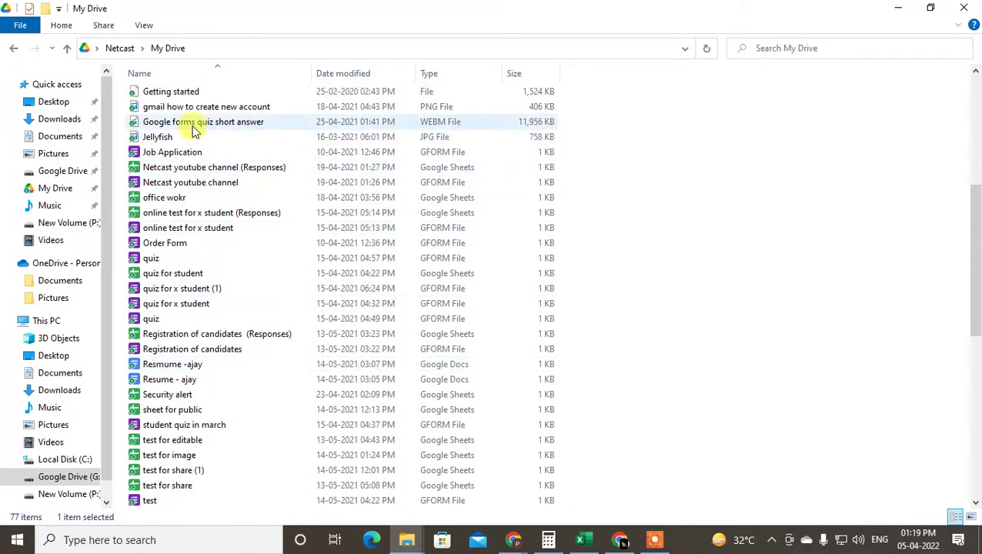
{"action": "scroll", "coordinate": [497, 396], "scroll_direction": "down", "scroll_amount": 10}
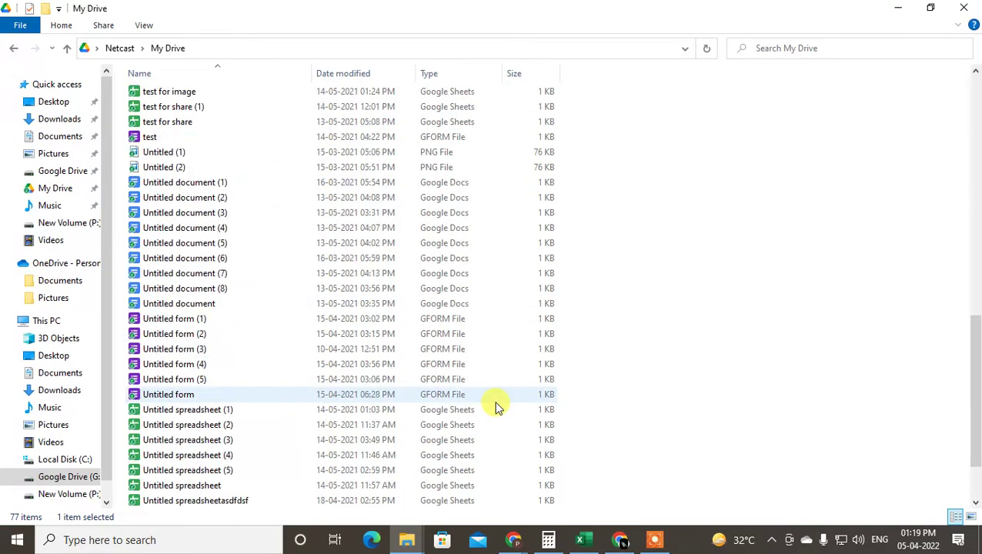
{"action": "left_click", "coordinate": [117, 47]}
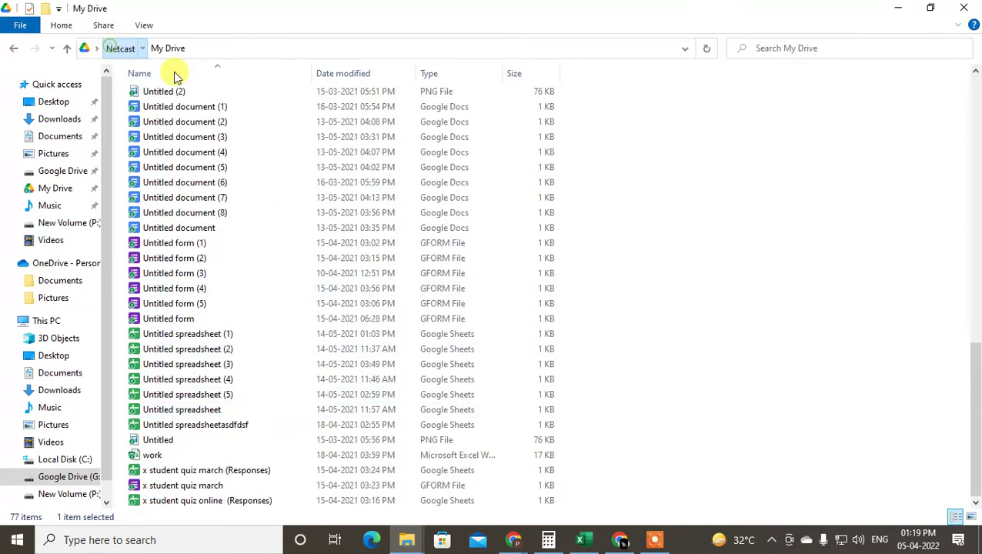
Step: Close Explorer, return to Chrome's My Drive tab and open Get Add-ons
{"action": "left_click", "coordinate": [964, 8]}
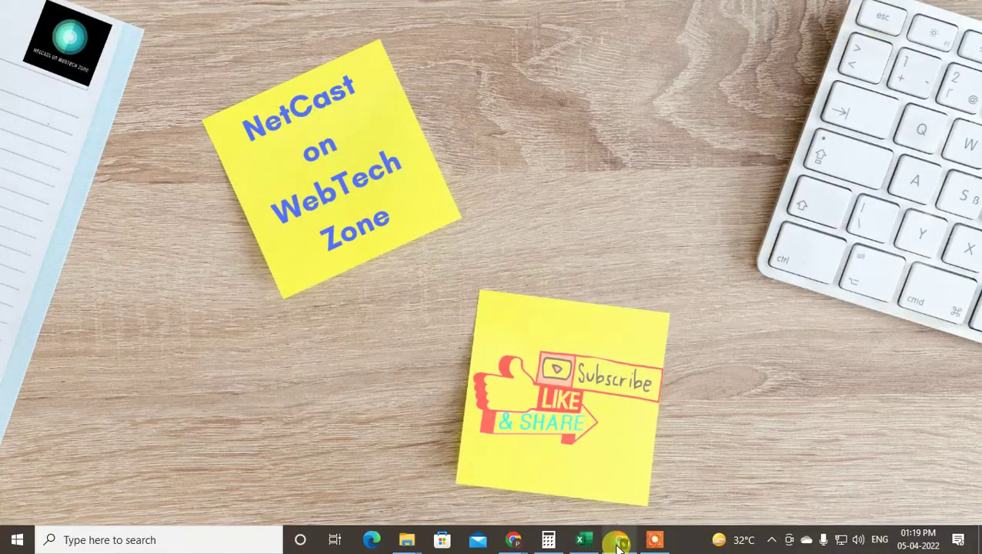
{"action": "mouse_move", "coordinate": [618, 542]}
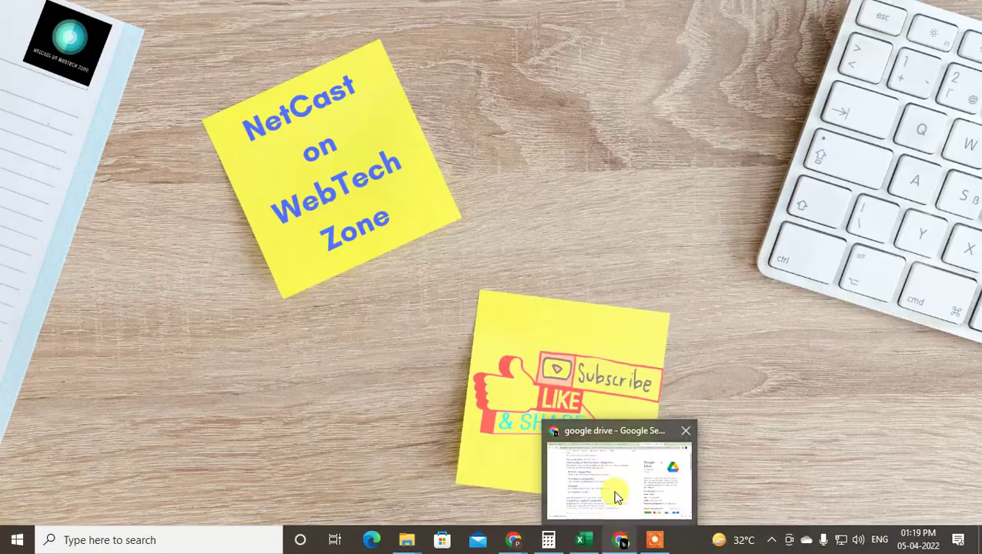
{"action": "left_click", "coordinate": [621, 489]}
{"action": "left_click", "coordinate": [55, 8]}
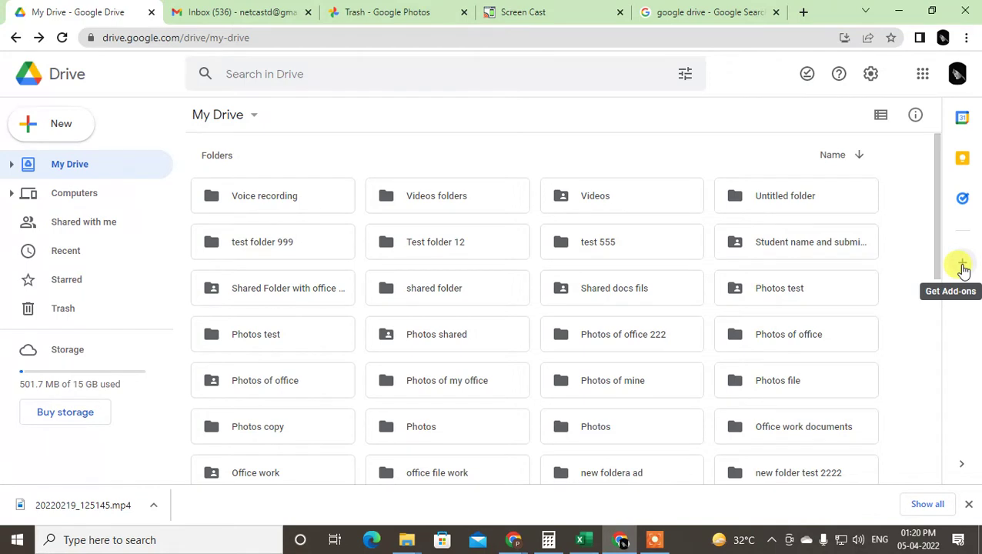
{"action": "left_click", "coordinate": [963, 265]}
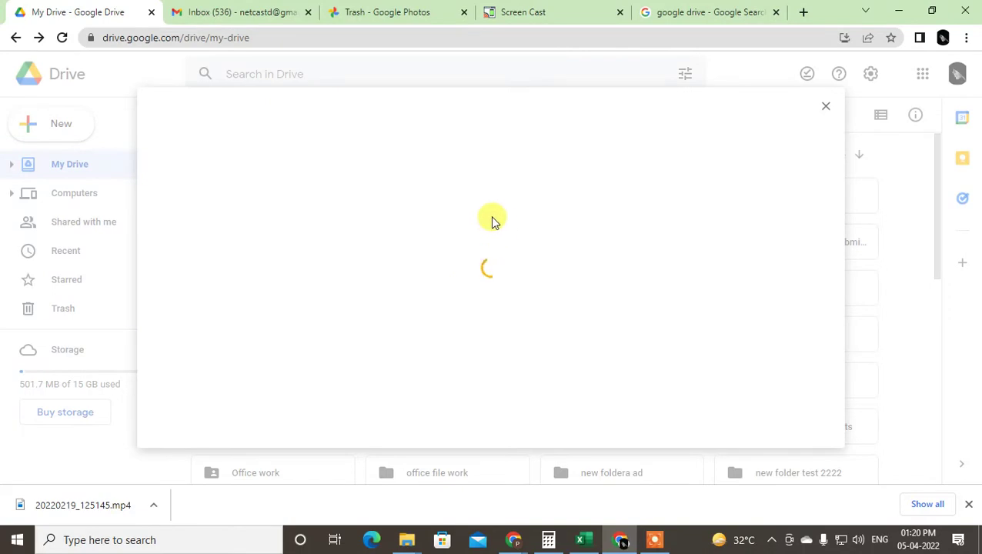
Step: Search the Marketplace for 'file size' and scroll to the installed Drive Explorer card
{"action": "left_click", "coordinate": [504, 114]}
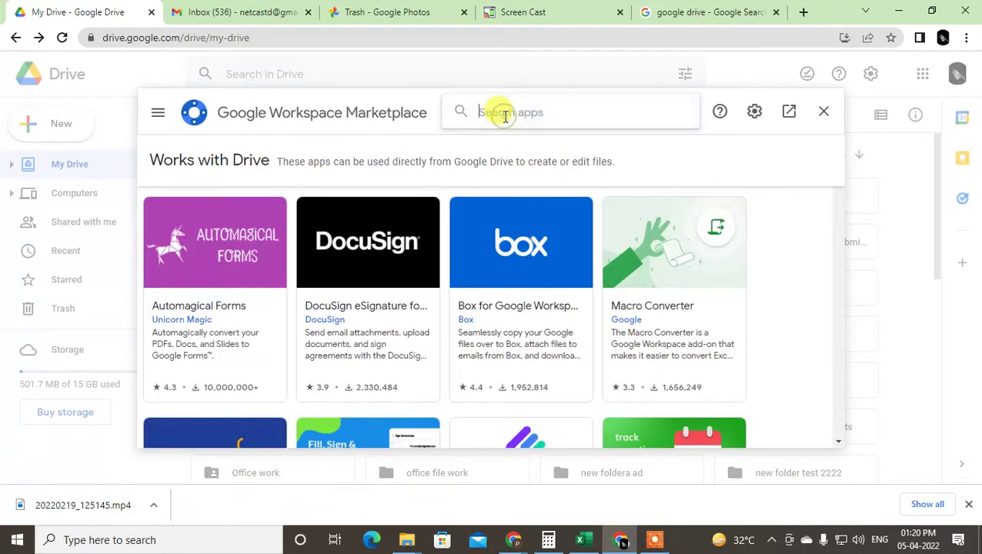
{"action": "type", "text": "filz"}
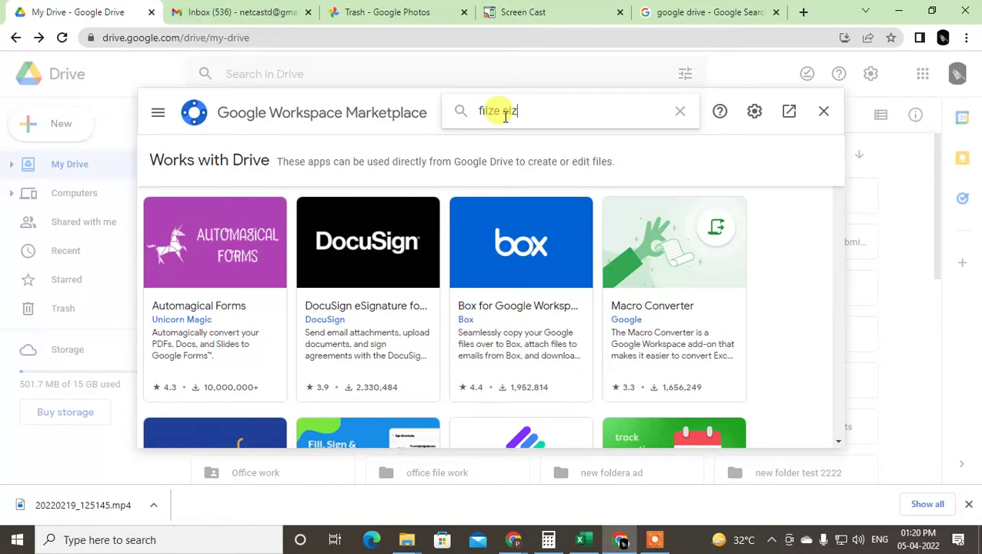
{"action": "key", "text": "BackSpace"}
{"action": "type", "text": "e size"}
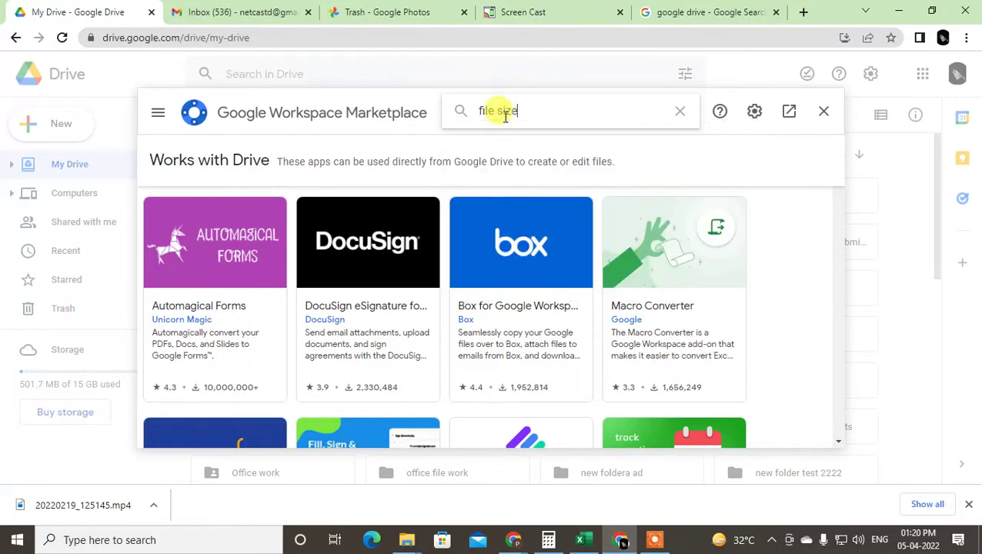
{"action": "key", "text": "Return"}
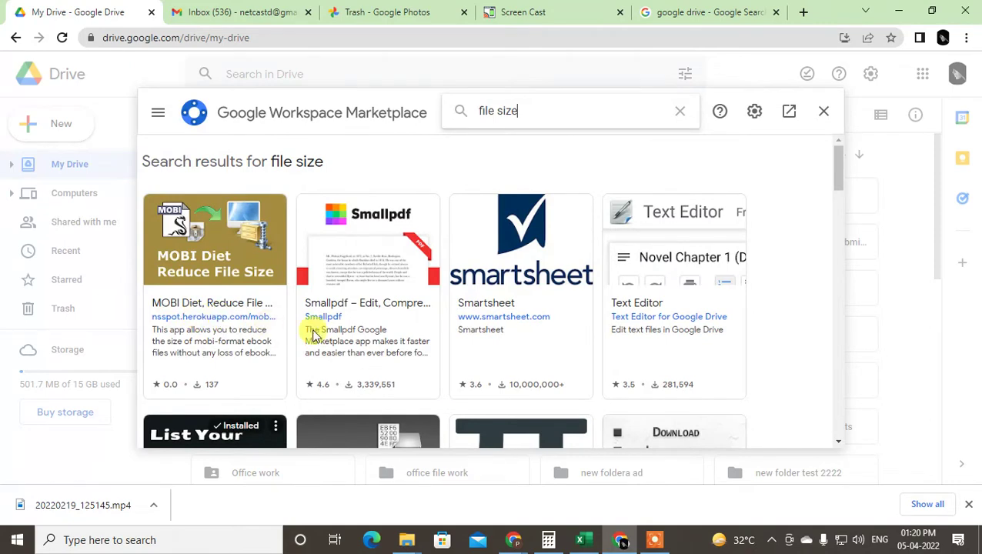
{"action": "scroll", "coordinate": [187, 308], "scroll_direction": "down", "scroll_amount": 2}
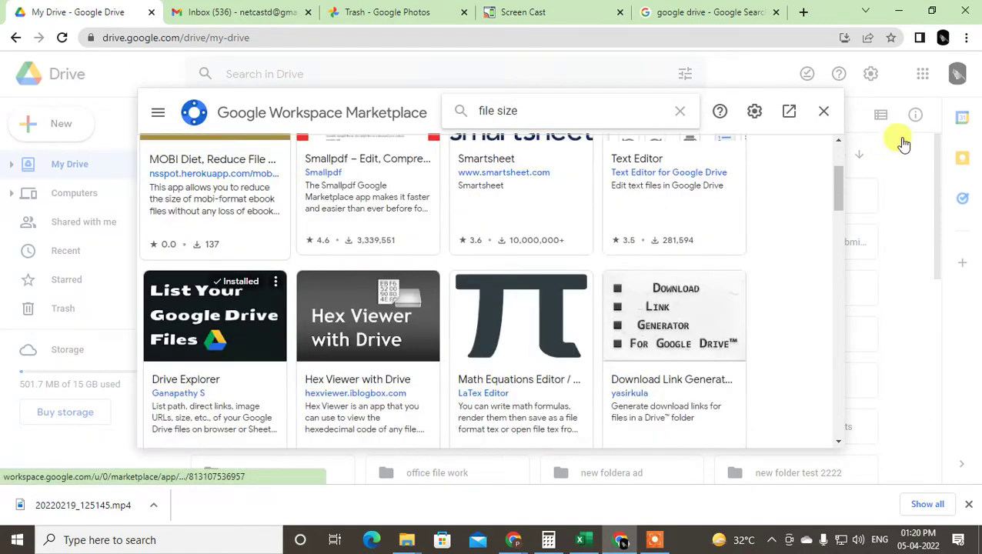
{"action": "scroll", "coordinate": [381, 324], "scroll_direction": "up", "scroll_amount": 2}
{"action": "scroll", "coordinate": [384, 325], "scroll_direction": "down", "scroll_amount": 2}
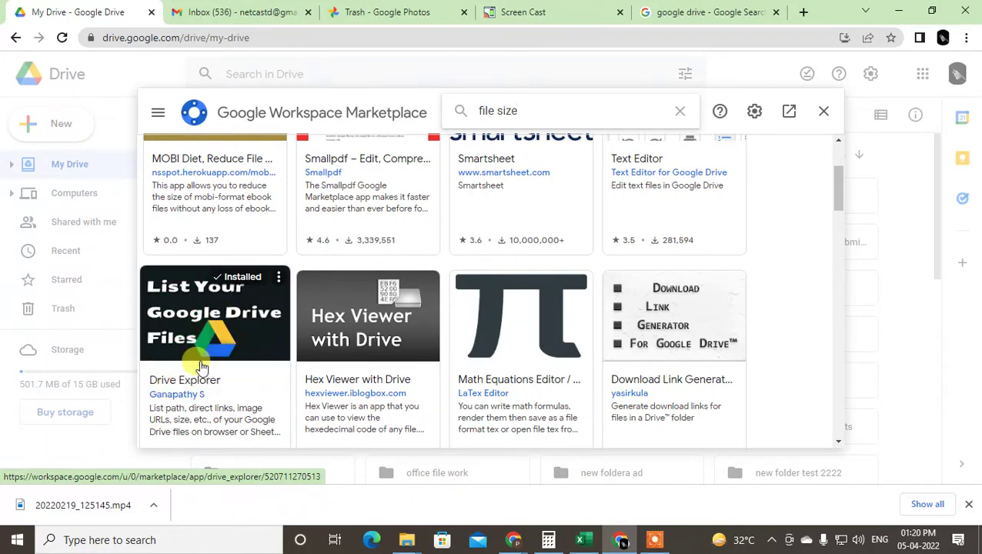
Step: View the Drive Explorer listing, then close the Marketplace back to My Drive
{"action": "left_click", "coordinate": [216, 337]}
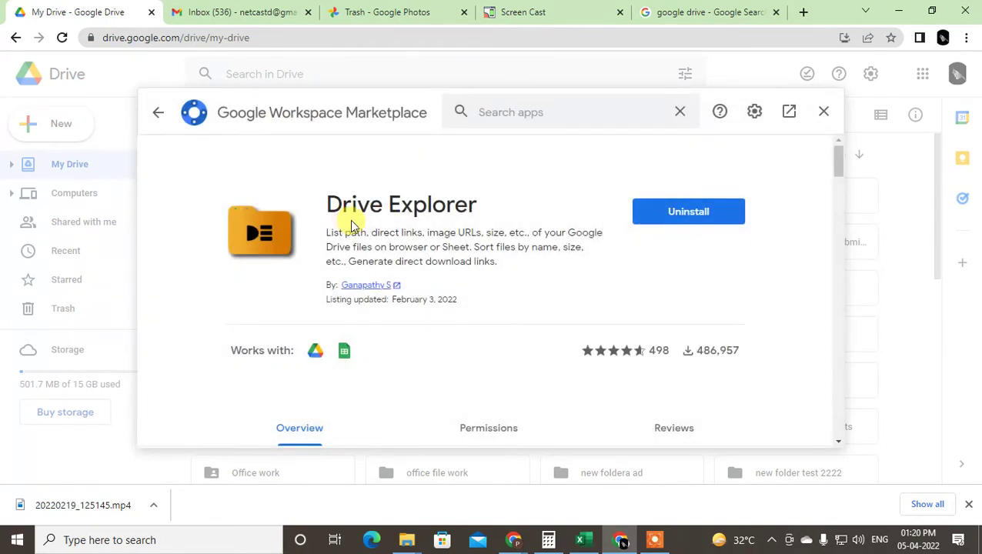
{"action": "left_click", "coordinate": [822, 112]}
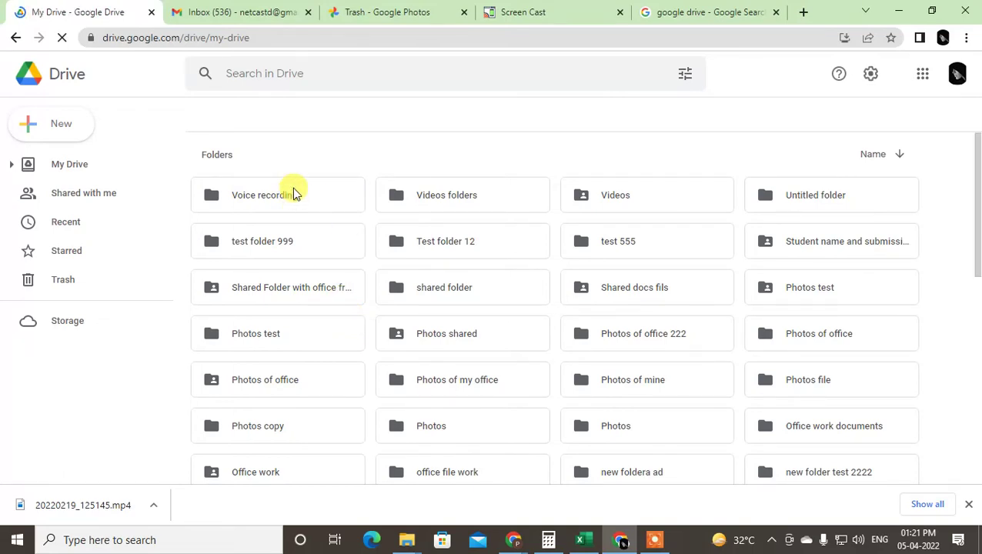
Step: Open the Voice recording folder with Drive Explorer via Open with
{"action": "left_click", "coordinate": [433, 199]}
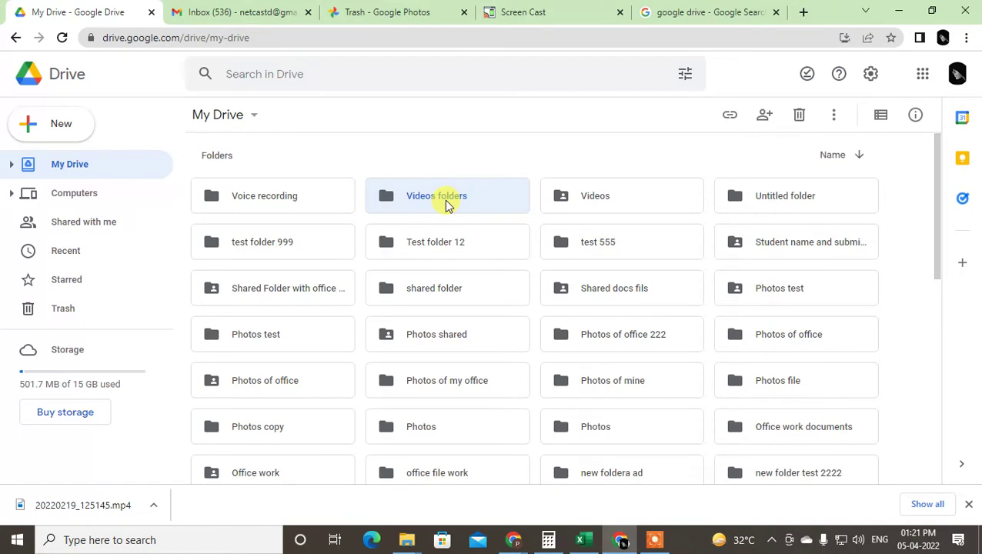
{"action": "right_click", "coordinate": [323, 204]}
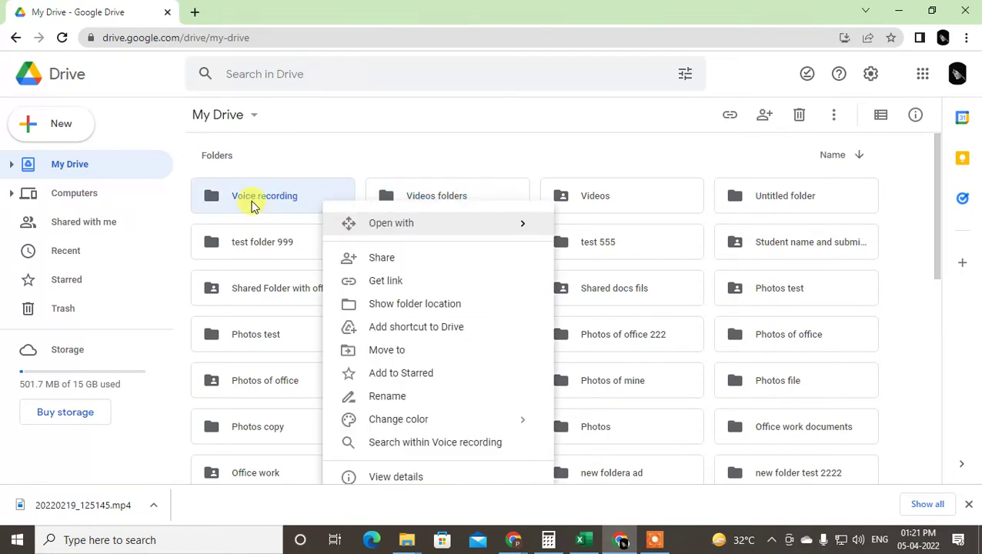
{"action": "mouse_move", "coordinate": [427, 228]}
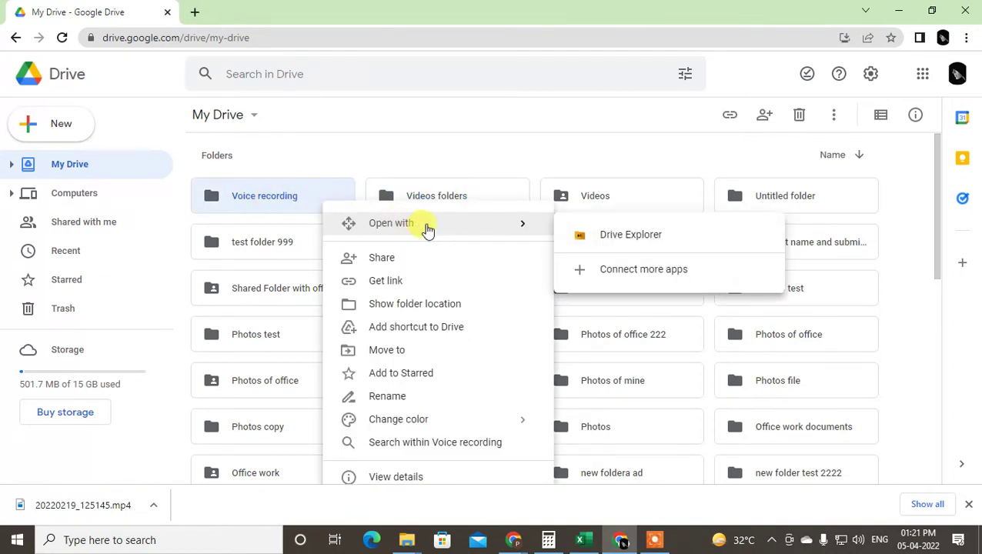
{"action": "left_click", "coordinate": [625, 236]}
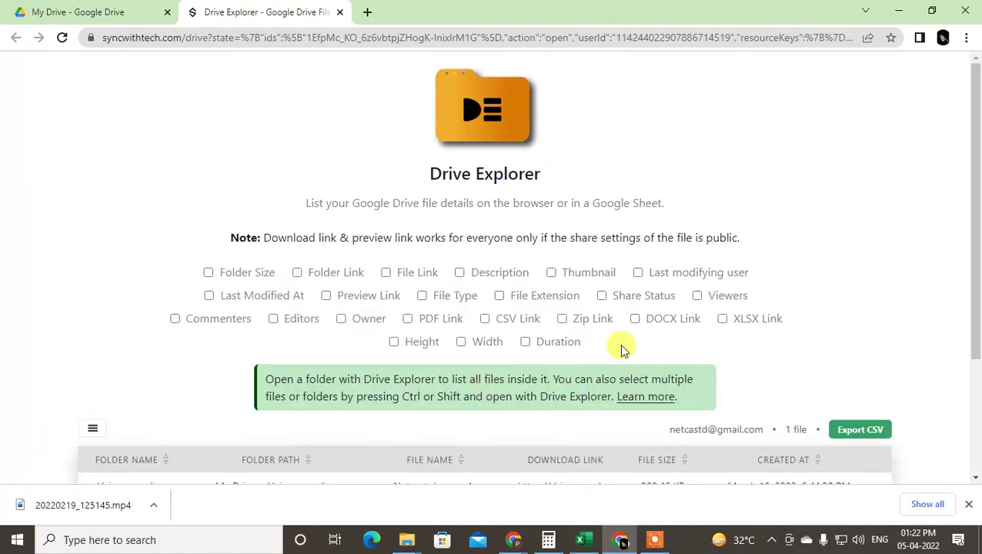
Step: Tick Folder Size to show Voice recording at 200.46 KB, comparing with My Drive
{"action": "left_click", "coordinate": [209, 273]}
{"action": "scroll", "coordinate": [449, 398], "scroll_direction": "down", "scroll_amount": 2}
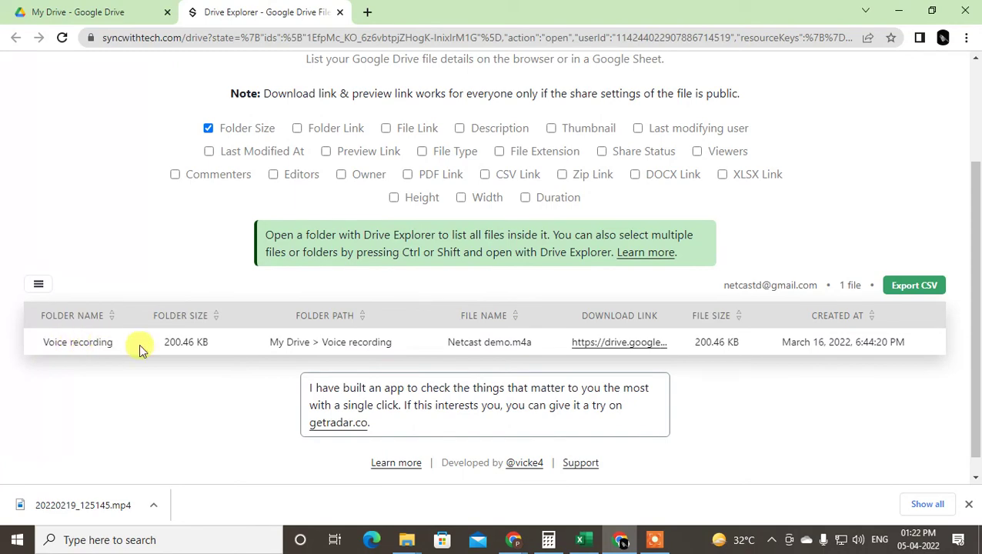
{"action": "left_click", "coordinate": [14, 9]}
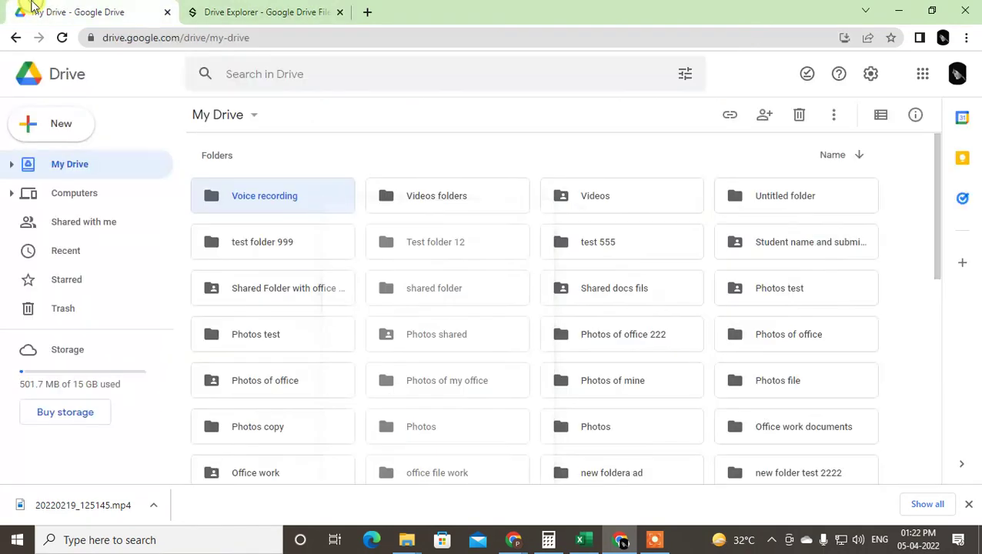
{"action": "left_click", "coordinate": [278, 14]}
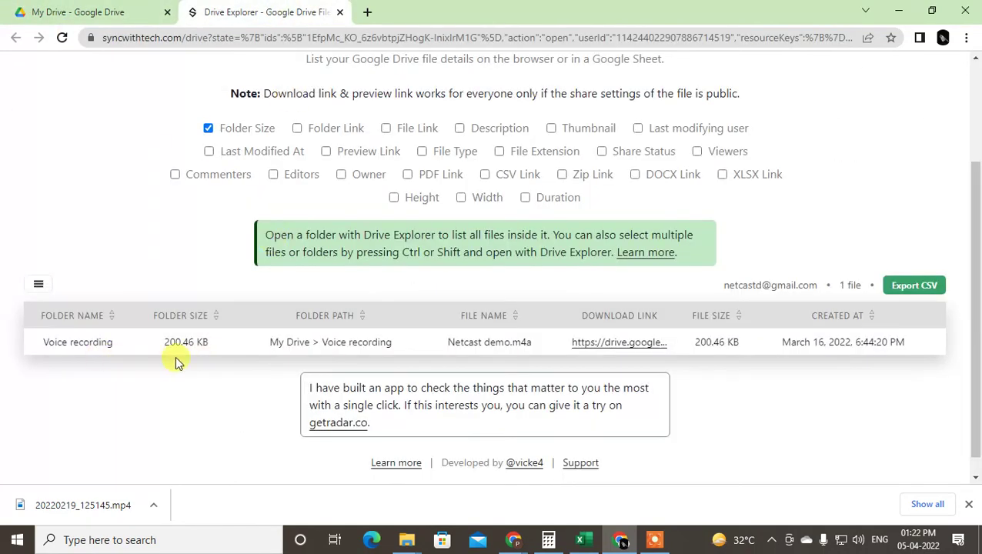
{"action": "left_click", "coordinate": [53, 6]}
{"action": "left_click", "coordinate": [272, 11]}
{"action": "scroll", "coordinate": [476, 156], "scroll_direction": "up", "scroll_amount": 2}
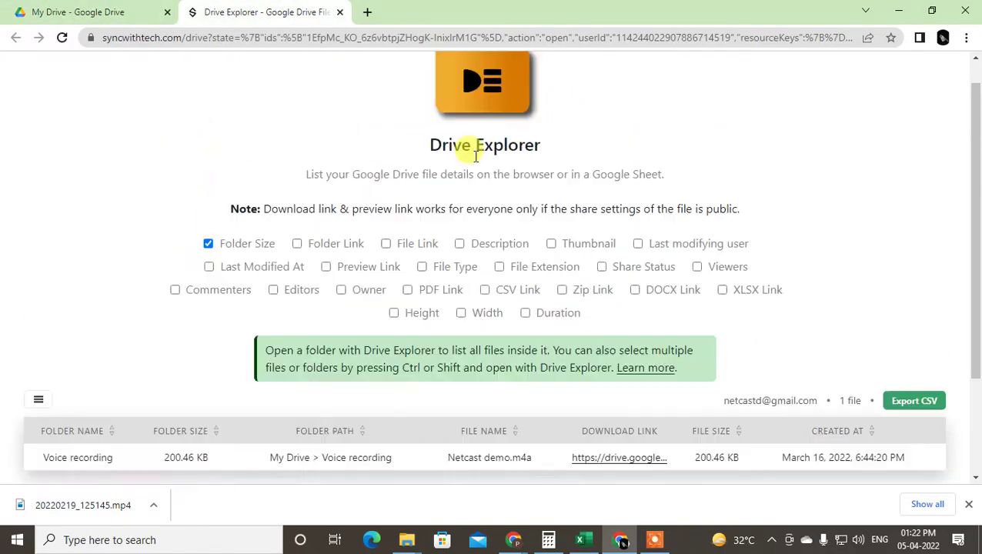
{"action": "scroll", "coordinate": [451, 250], "scroll_direction": "down", "scroll_amount": 1}
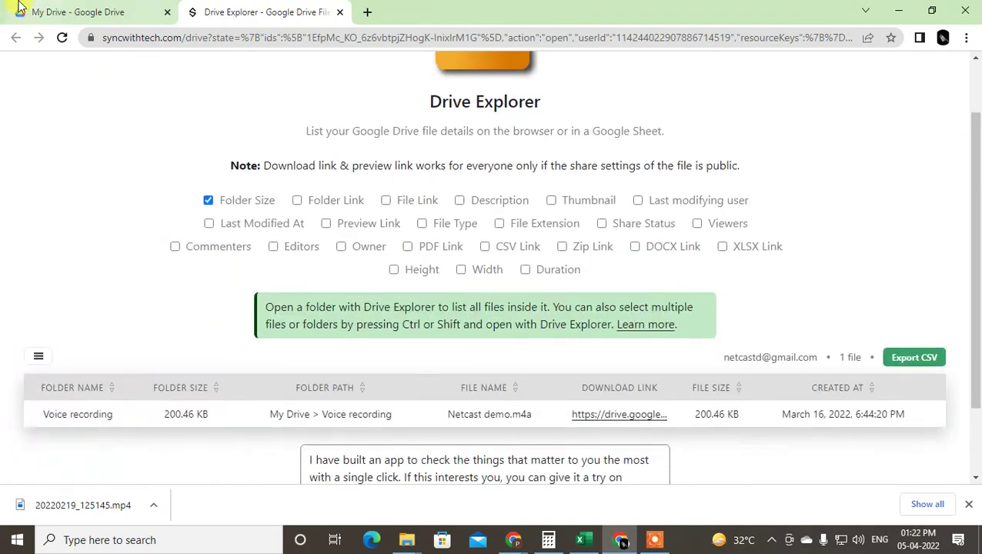
{"action": "left_click", "coordinate": [21, 6]}
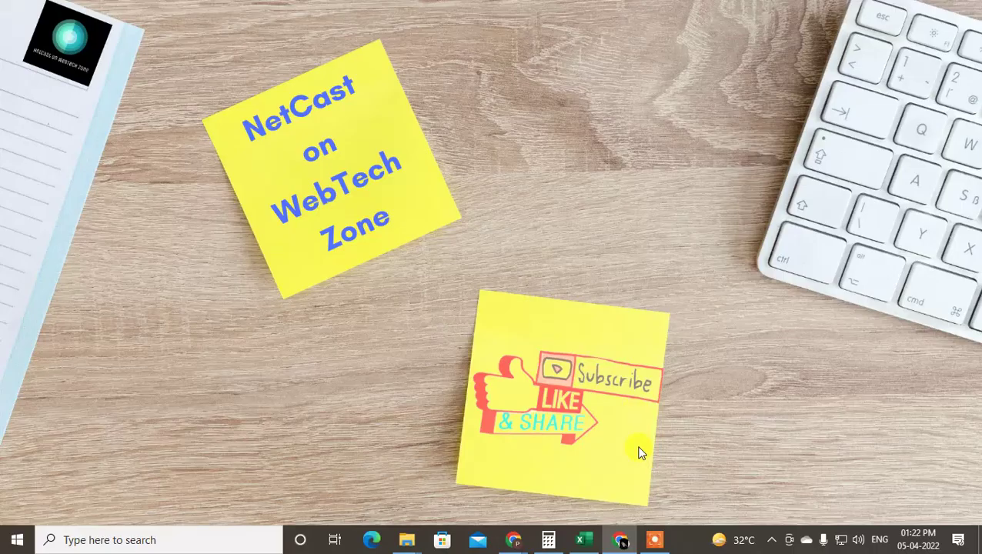